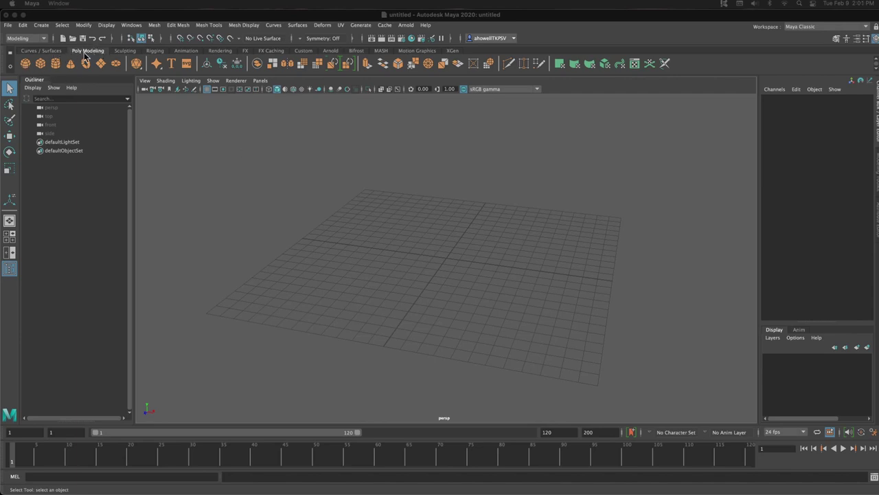
Create a polygon sphere and move it to about -6.6 on the X axis
left_click(23, 64)
left_click(24, 64)
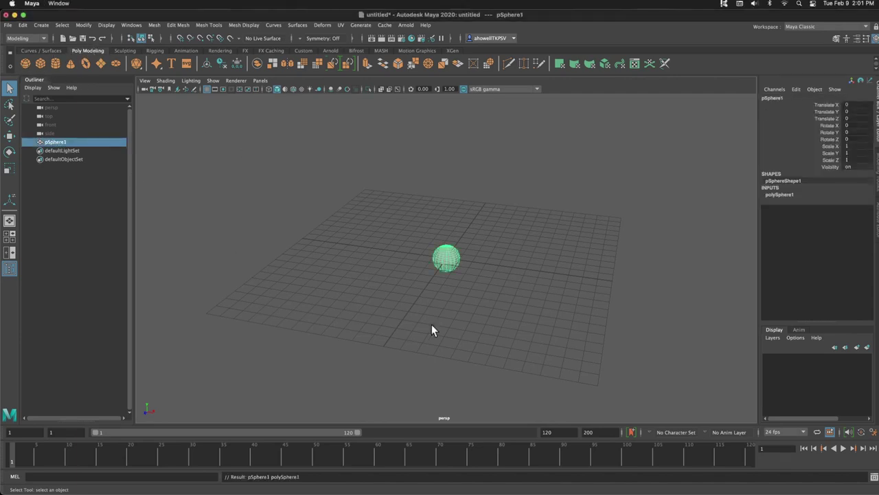
key("w")
left_click_drag(466, 261, 378, 261)
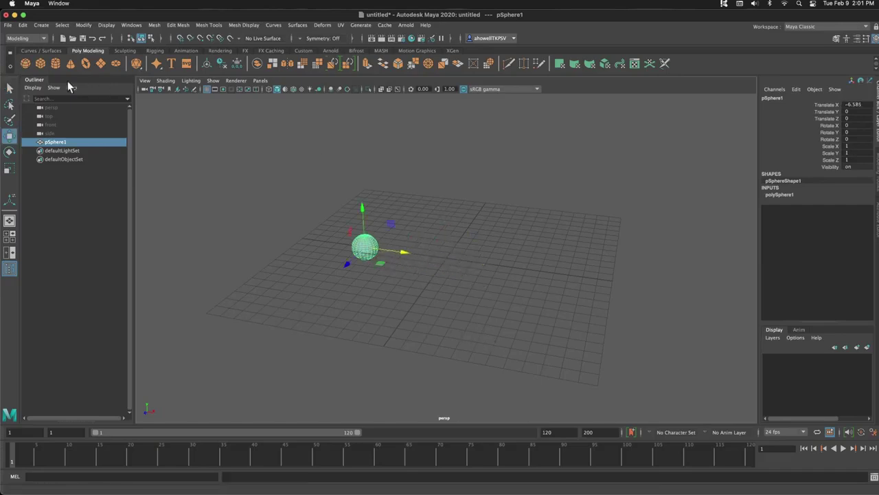
Add a polygon cube moved to about Z 7.2 and a polygon cylinder moved to about Z -4.3
left_click(39, 64)
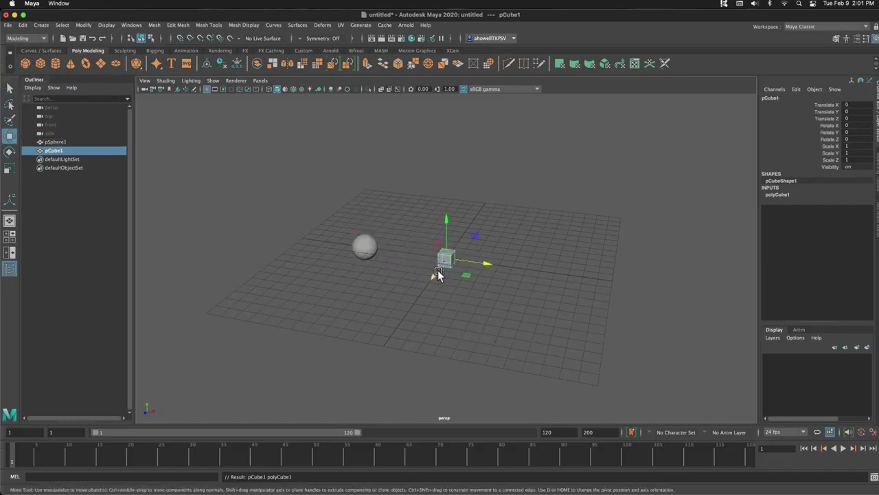
left_click_drag(436, 273, 406, 332)
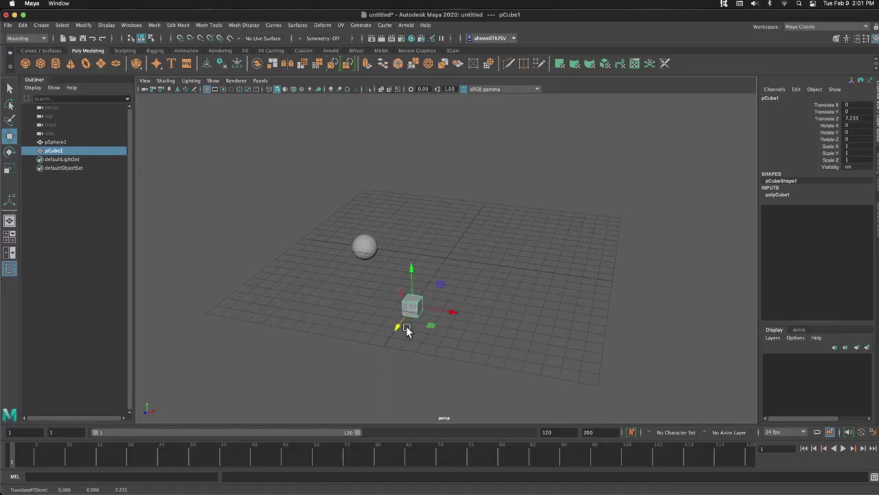
left_click(55, 64)
left_click_drag(431, 276, 459, 253)
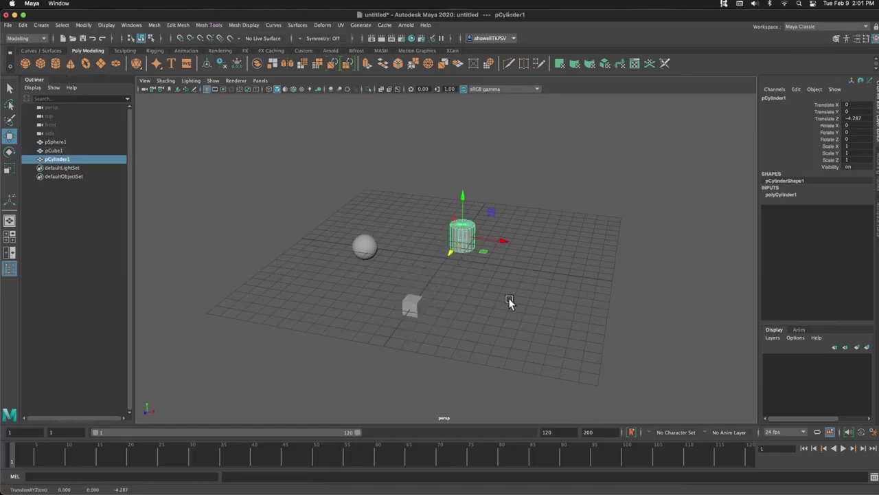
Deselect the cylinder and open the Hypershade
left_click_drag(509, 300, 463, 278, "alt")
left_click(456, 191)
scroll(453, 191, "up", 3)
middle_click_drag(453, 191, 453, 231, "alt")
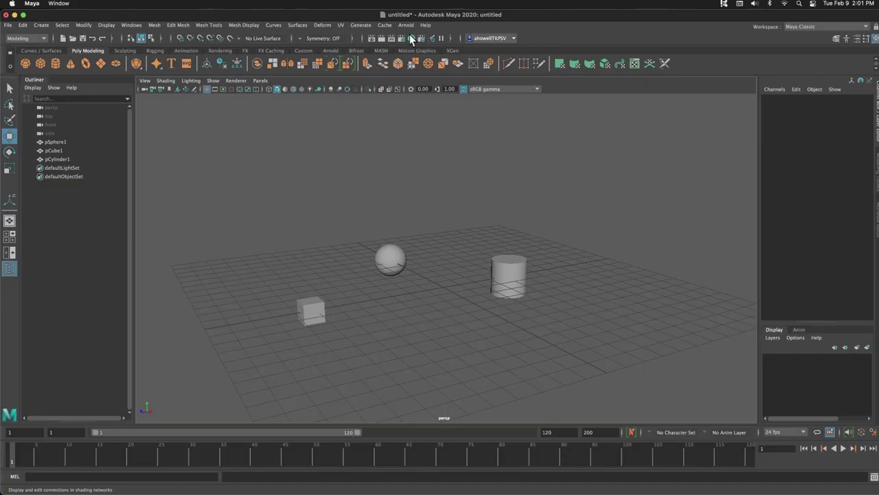
left_click(130, 25)
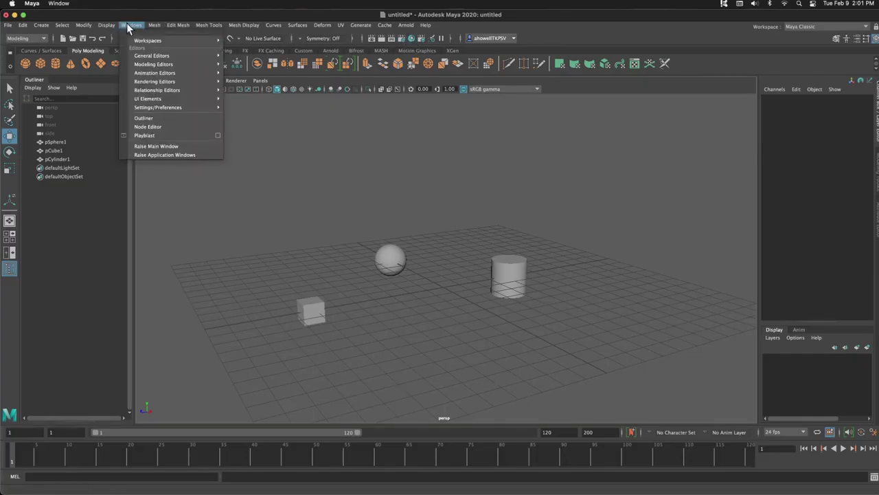
mouse_move(171, 65)
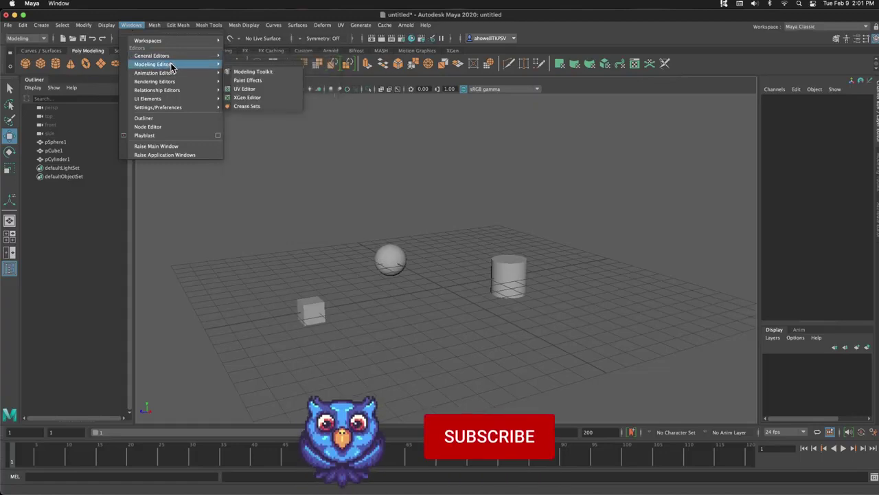
mouse_move(172, 81)
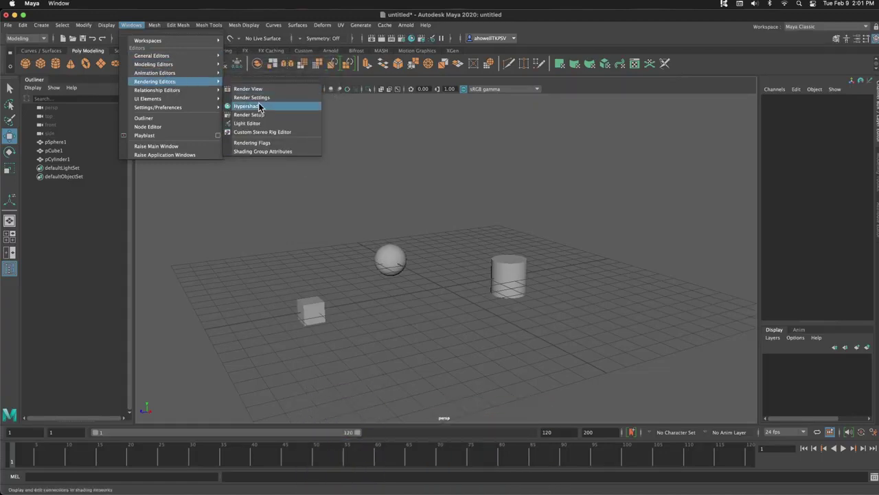
left_click(469, 130)
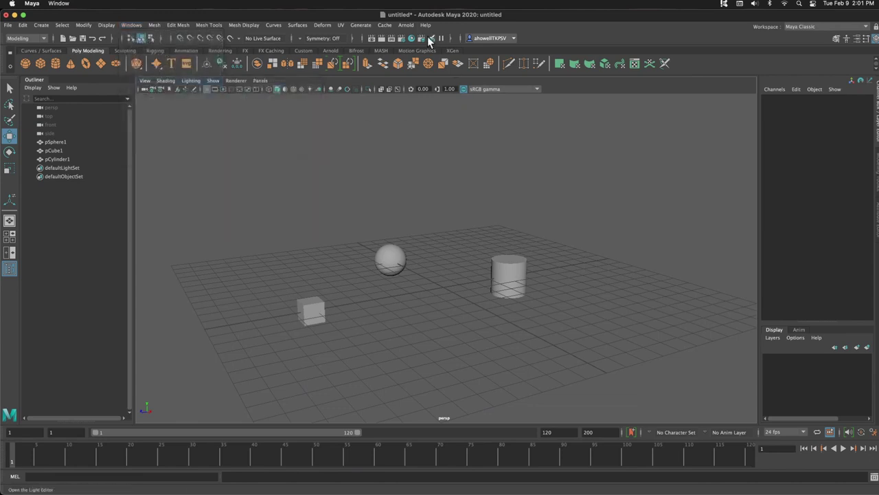
left_click(413, 39)
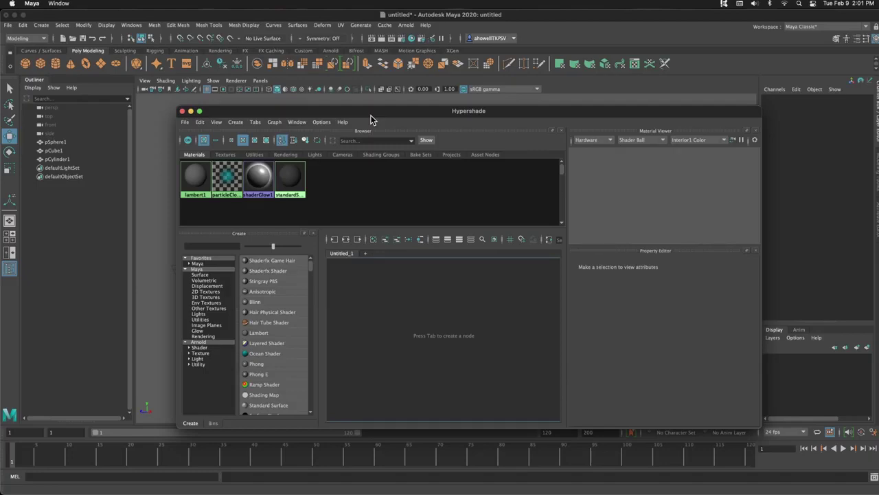
left_click(244, 25)
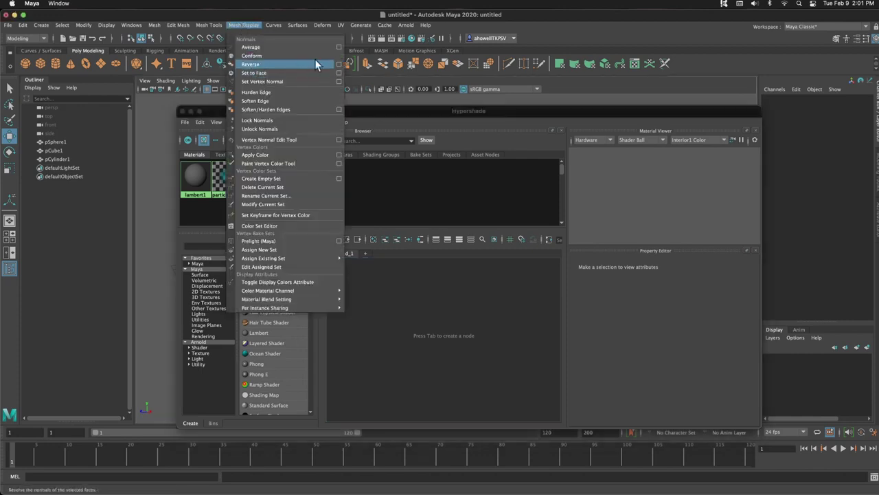
left_click(339, 46)
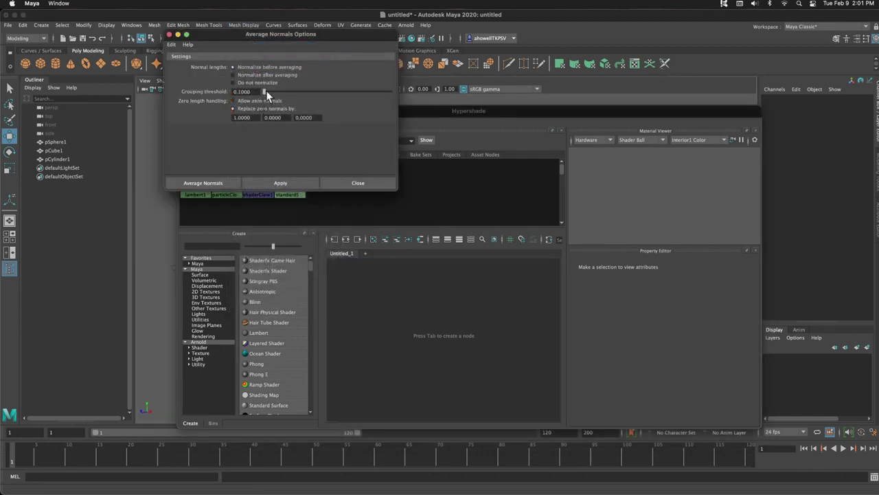
left_click(169, 33)
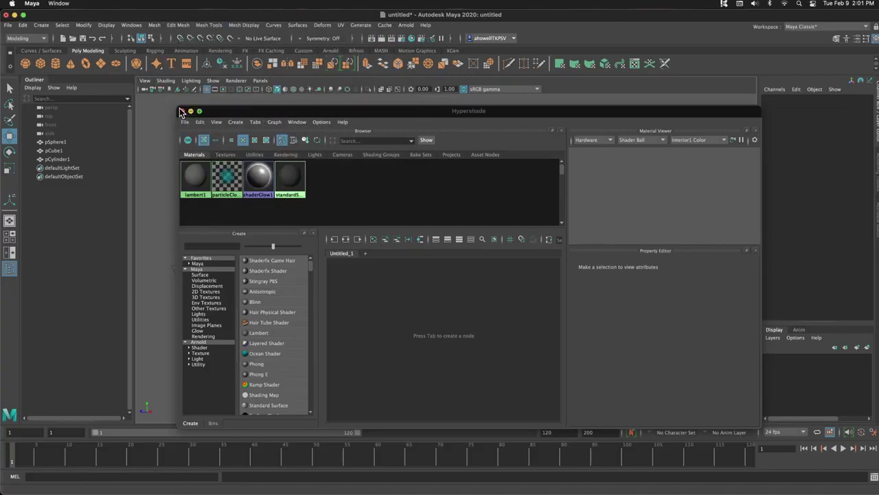
Shrink the Hypershade window and move it aside to uncover the sphere and cube in the viewport
left_click_drag(180, 112, 461, 151)
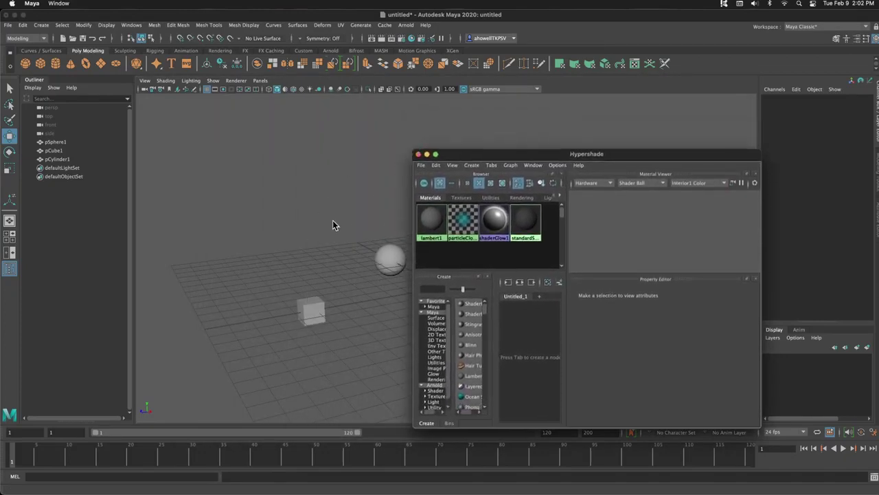
left_click_drag(686, 155, 736, 104)
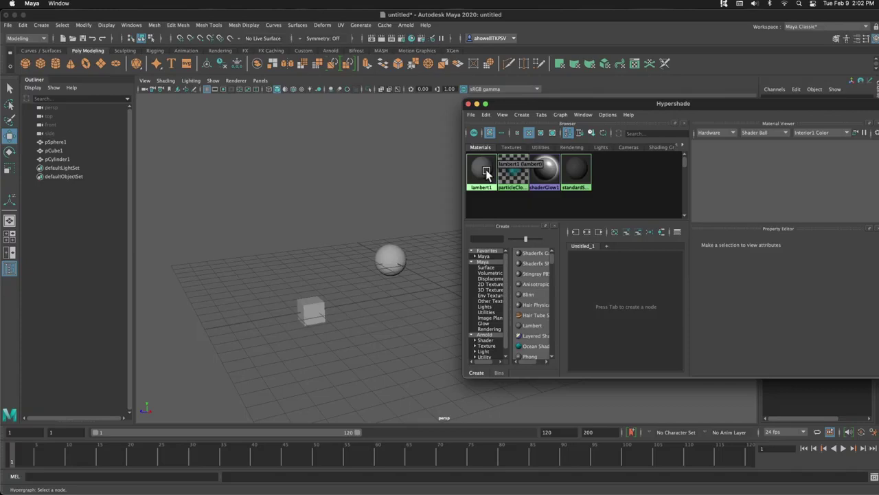
Create a polygon plane at the grid center, leaving nothing selected in the scene
left_click(102, 64)
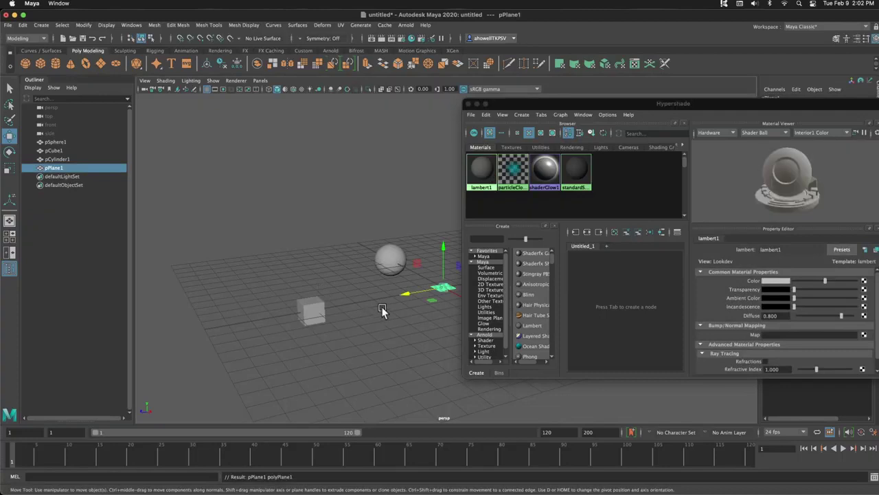
middle_click_drag(382, 307, 329, 310, "alt")
scroll(331, 312, "up", 3)
left_click(360, 235)
scroll(344, 282, "up", 5)
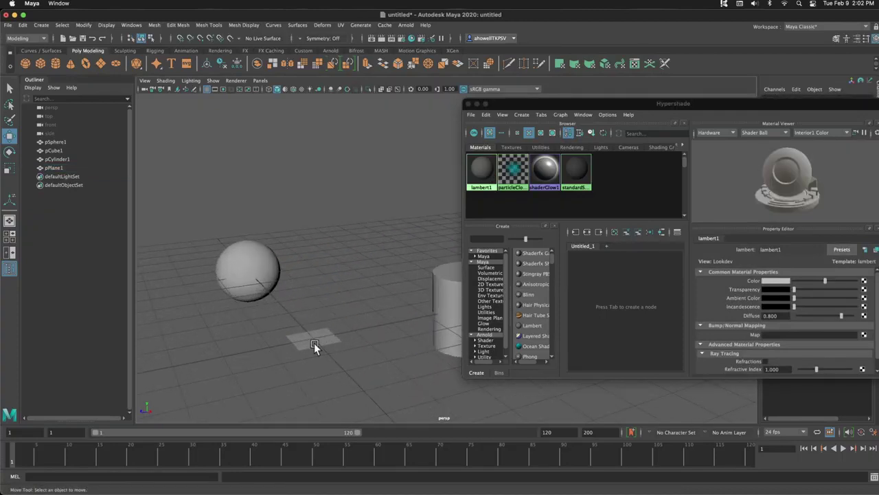
left_click(260, 268)
left_click(371, 297)
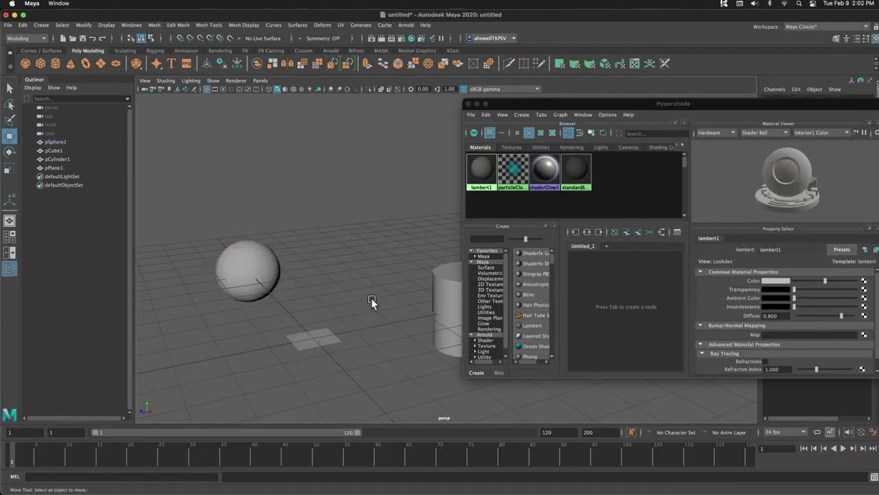
Darken the color of the default lambert1 material slightly
left_click(485, 170)
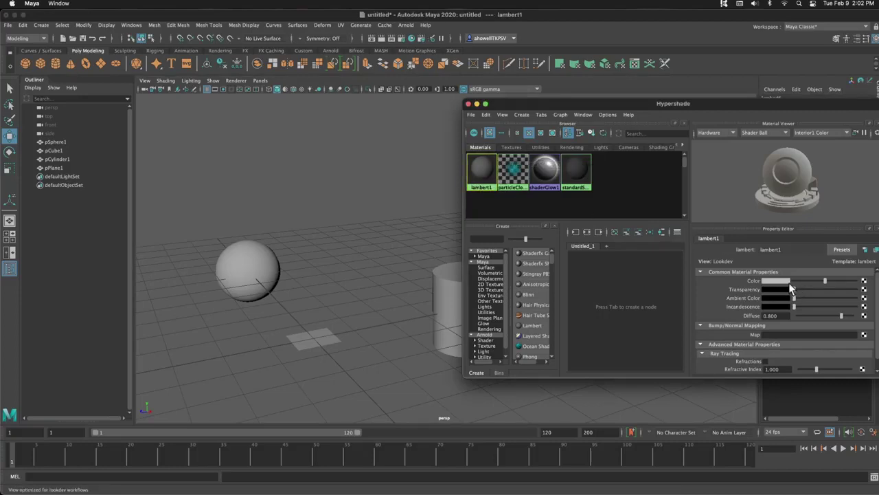
mouse_move(826, 281)
left_mouse_down()
mouse_move(806, 283)
mouse_move(819, 281)
left_mouse_up()
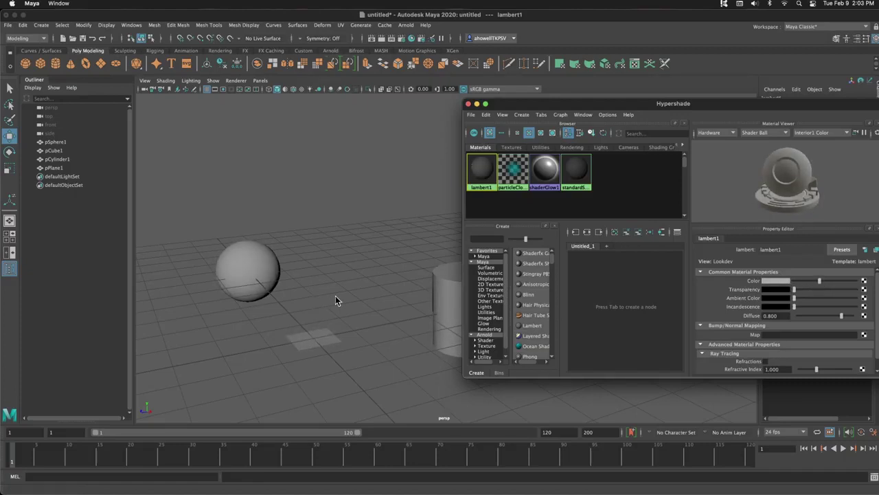
Delete the polygon plane from the scene
left_click_drag(335, 295, 329, 261, "alt")
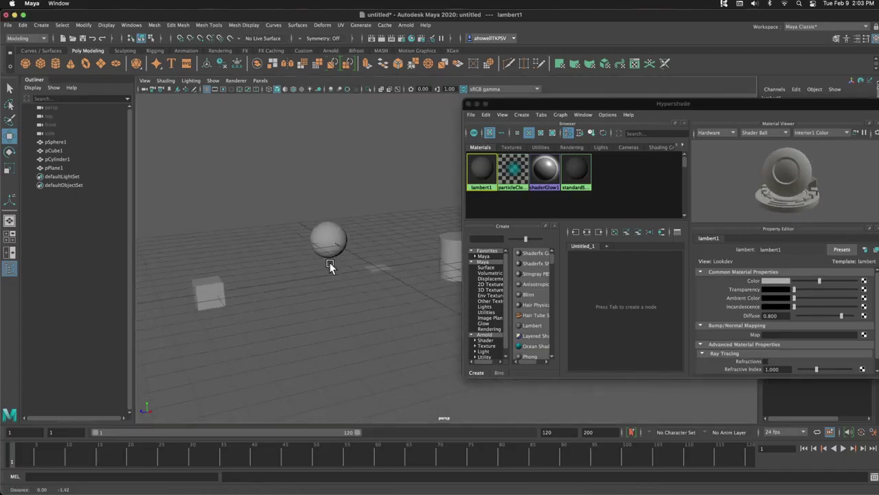
left_click(381, 265)
key("Delete")
left_click_drag(202, 282, 255, 277, "alt")
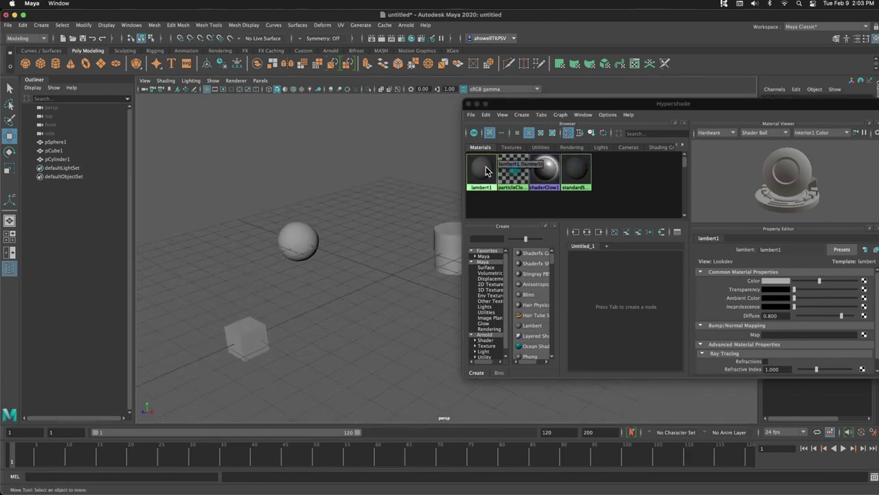
Filter the Hypershade's Maya favorites by "lam" and clear the filter
left_click(485, 257)
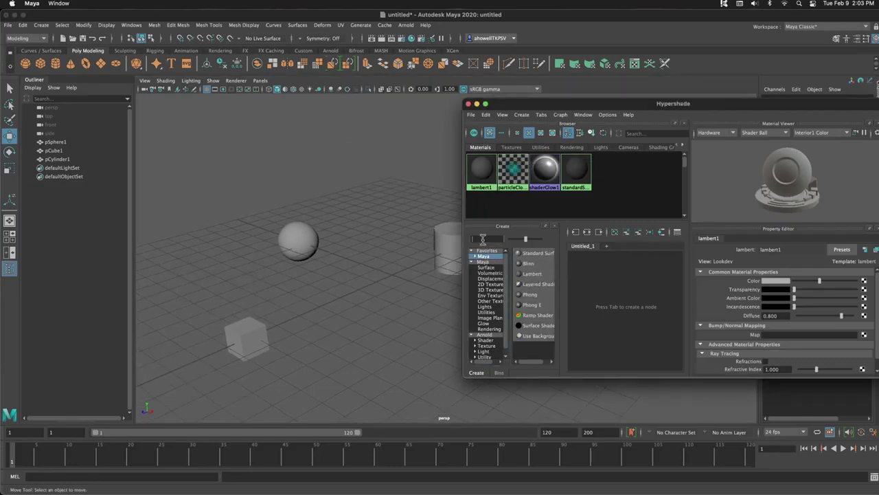
left_click(483, 239)
type("lam")
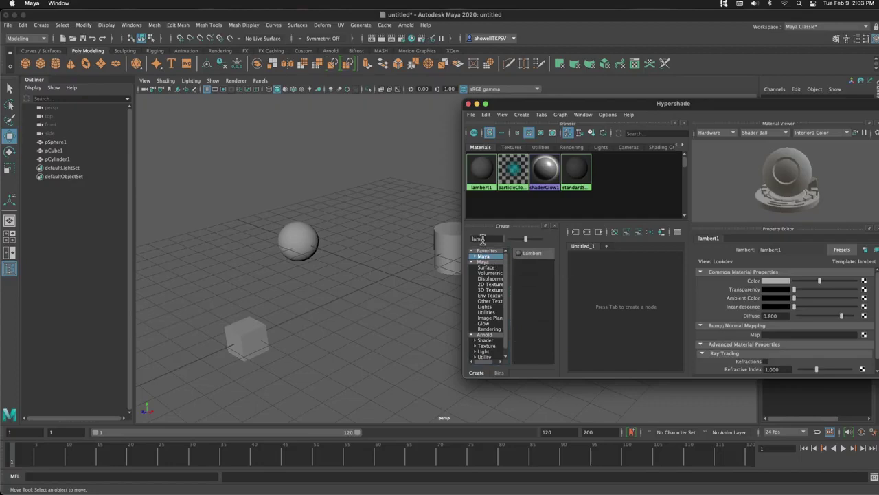
left_click(487, 239)
key("BackSpace")
key("BackSpace")
key("BackSpace")
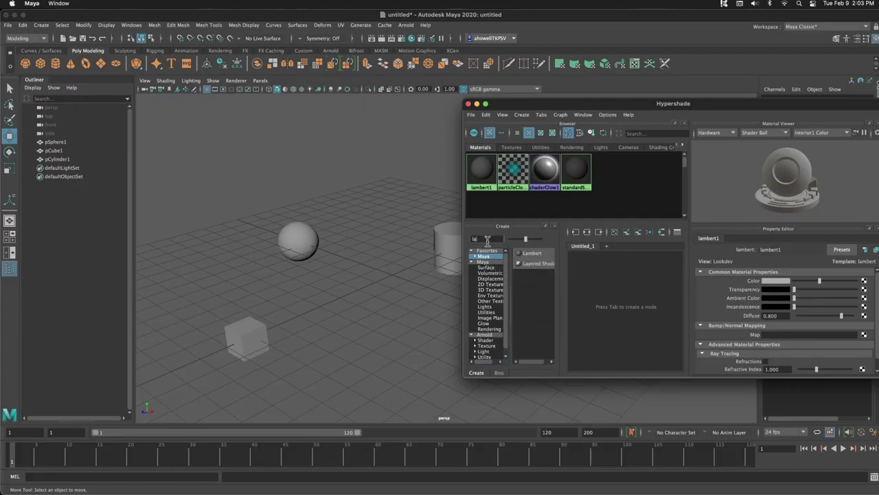
Create a new Lambert material and reposition the Hypershade window to show all its material properties
left_click(487, 251)
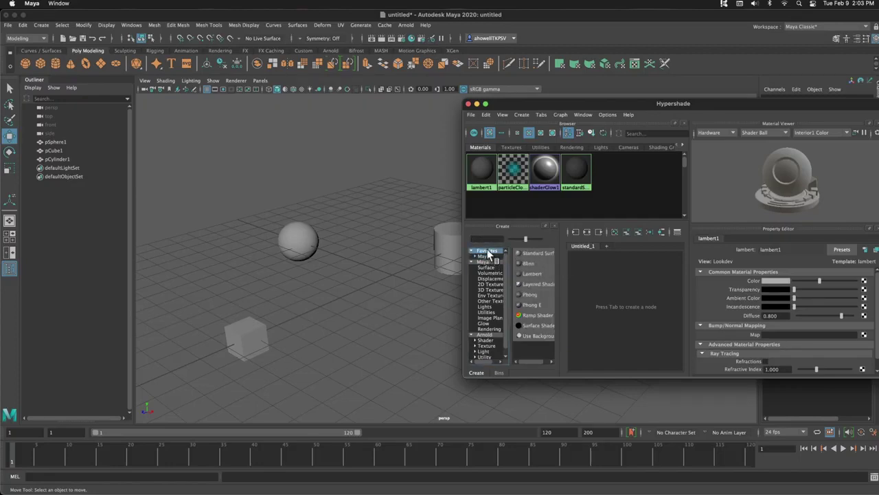
left_click(531, 273)
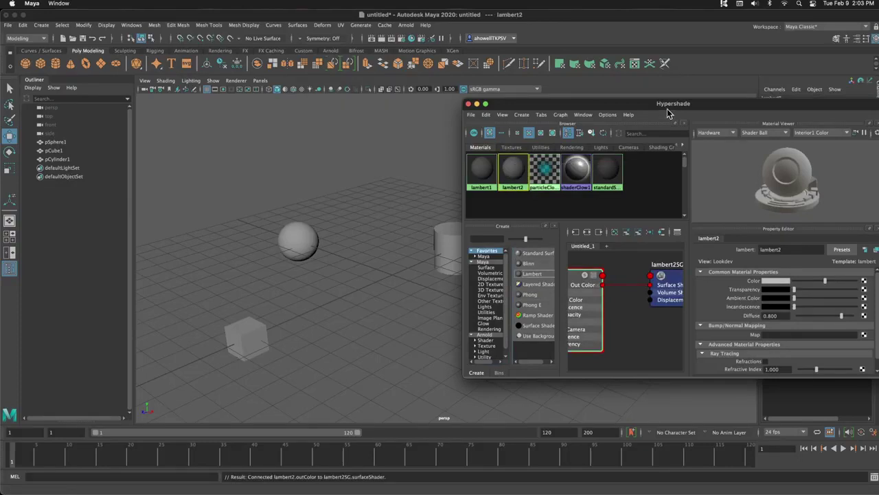
left_click_drag(663, 108, 614, 99)
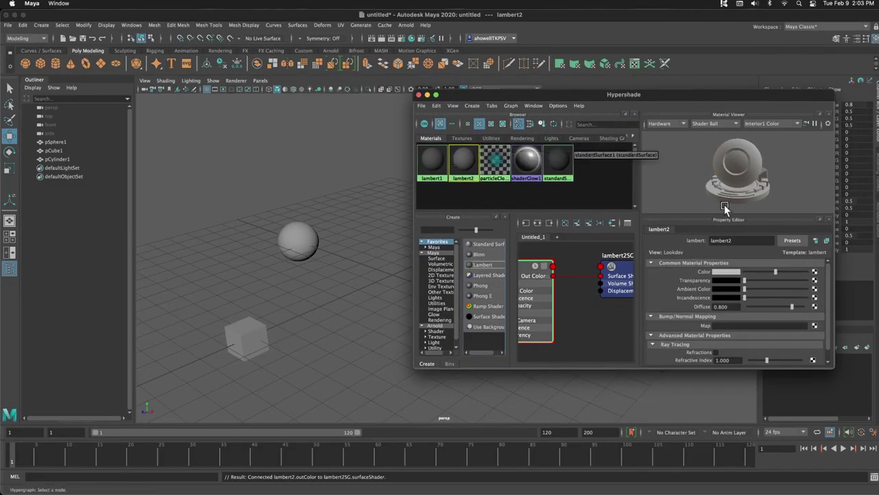
Set the color of the lambert2 material to a muted gold, about RGB 0.411, 0.289, 0.089
left_click(729, 275)
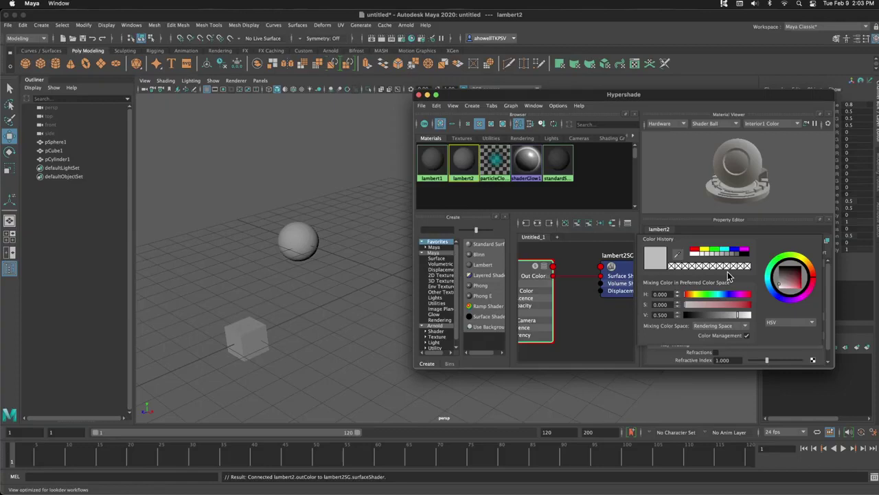
mouse_move(806, 260)
left_mouse_down()
mouse_move(789, 255)
mouse_move(776, 265)
mouse_move(810, 272)
mouse_move(781, 264)
mouse_move(786, 311)
mouse_move(769, 289)
mouse_move(810, 299)
mouse_move(809, 282)
left_mouse_up()
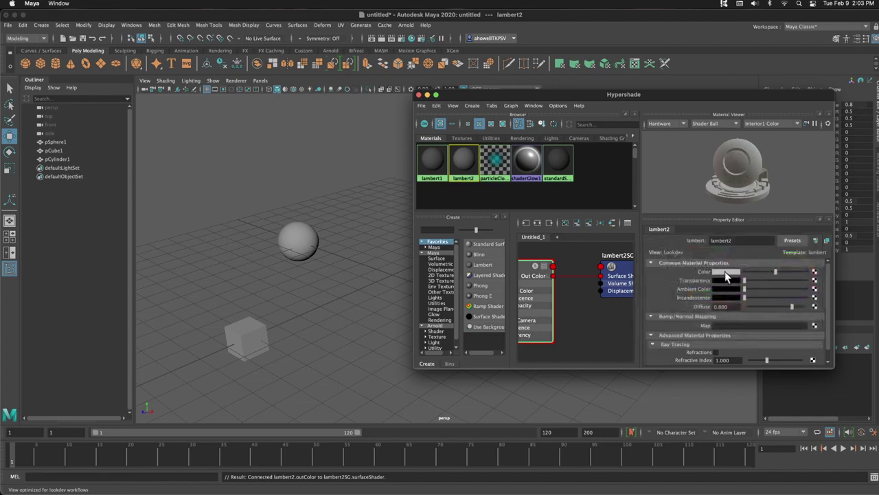
left_click(727, 272)
mouse_move(781, 287)
left_mouse_down()
mouse_move(810, 288)
mouse_move(792, 282)
left_mouse_up()
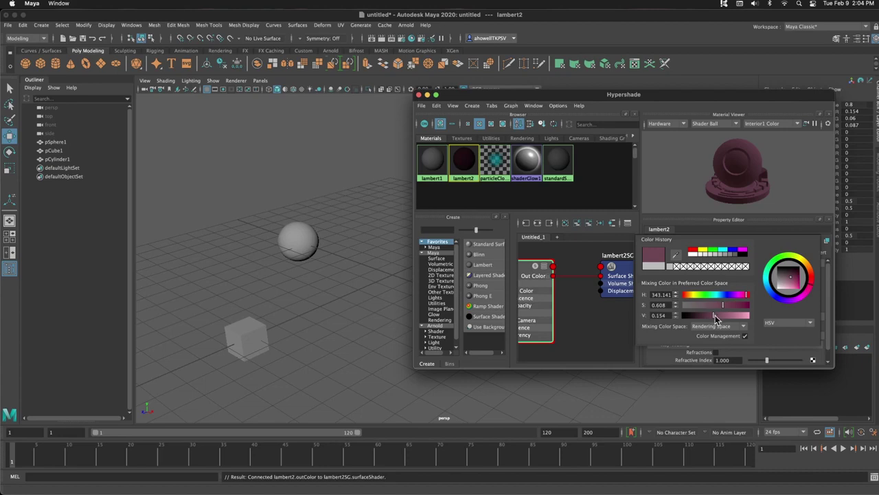
mouse_move(714, 315)
left_mouse_down()
mouse_move(748, 315)
mouse_move(727, 316)
left_mouse_up()
left_click(807, 263)
left_click_drag(795, 280, 795, 283)
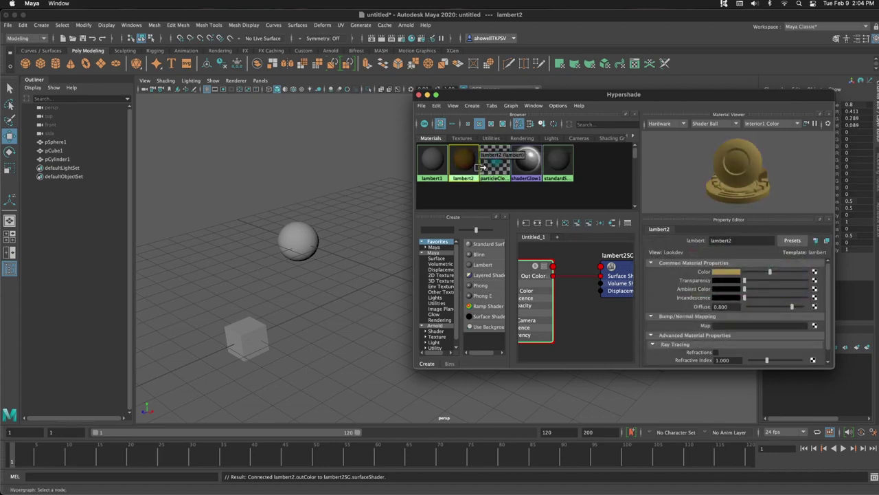
Move the Hypershade window clear of the objects and assign the gold lambert2 material to the sphere
left_click_drag(485, 98, 544, 102)
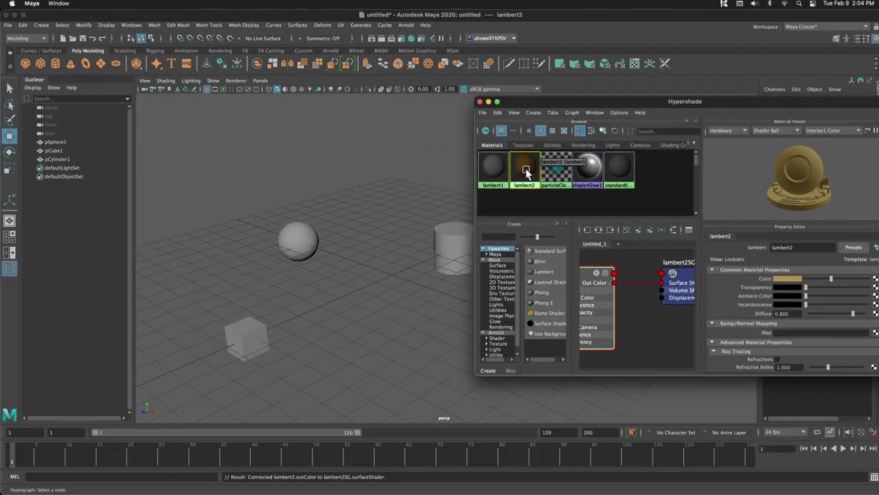
left_click_drag(527, 167, 312, 248)
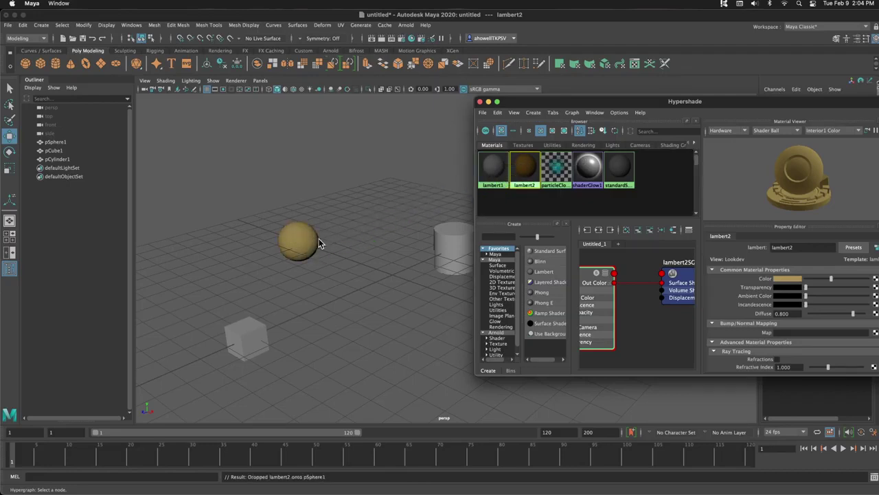
Undo the sphere's material assignment and try assigning the gold lambert2 material to the selected cylinder instead
left_click(360, 259)
key("ctrl+z")
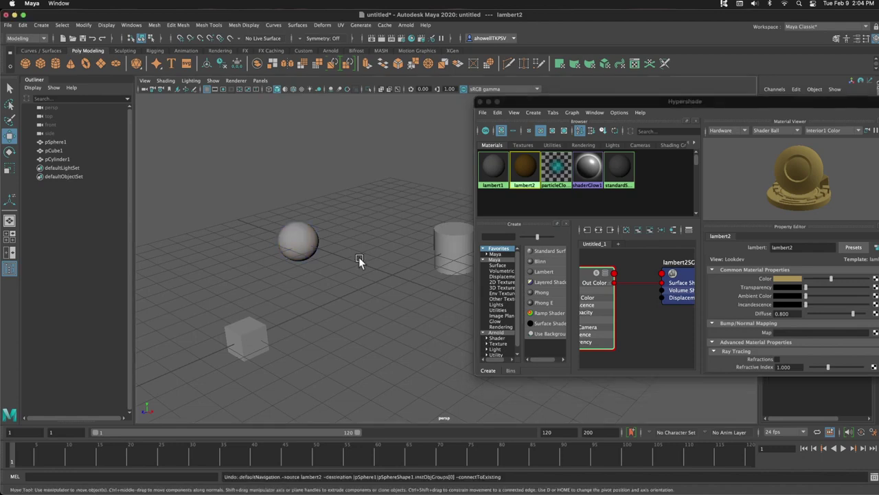
left_click(448, 246)
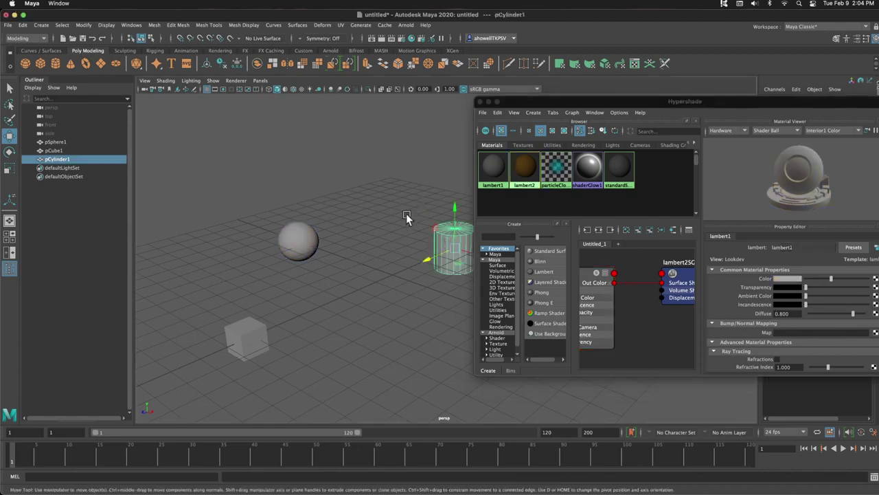
right_click(526, 170)
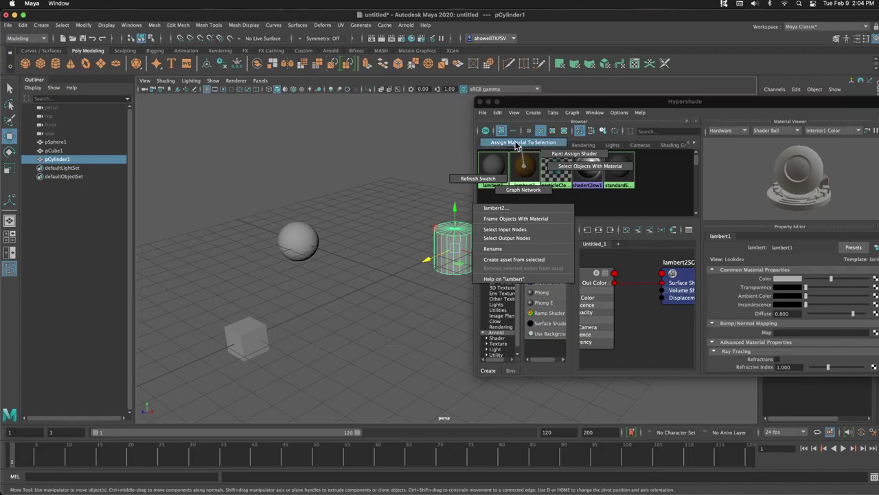
left_click(520, 142)
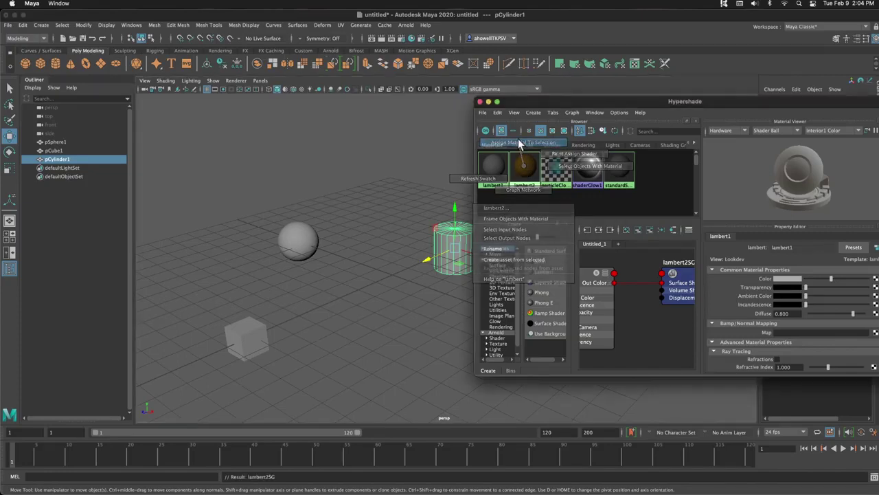
left_click(403, 189)
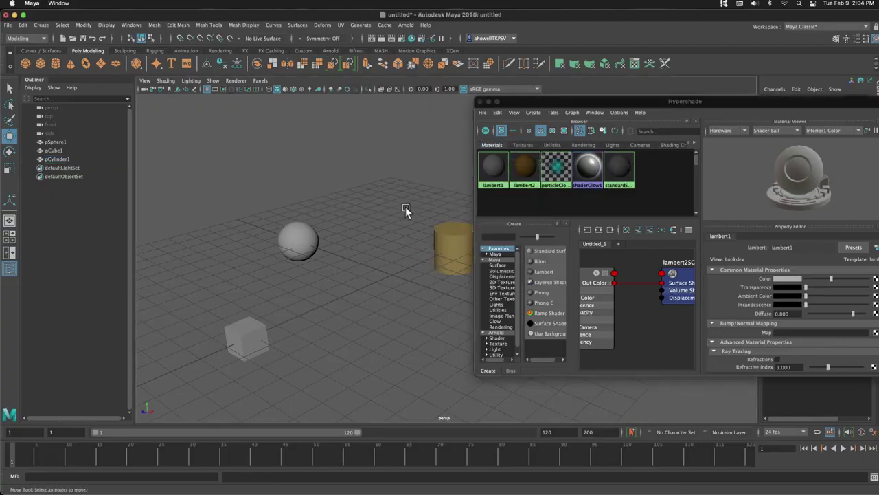
key("z")
key("z")
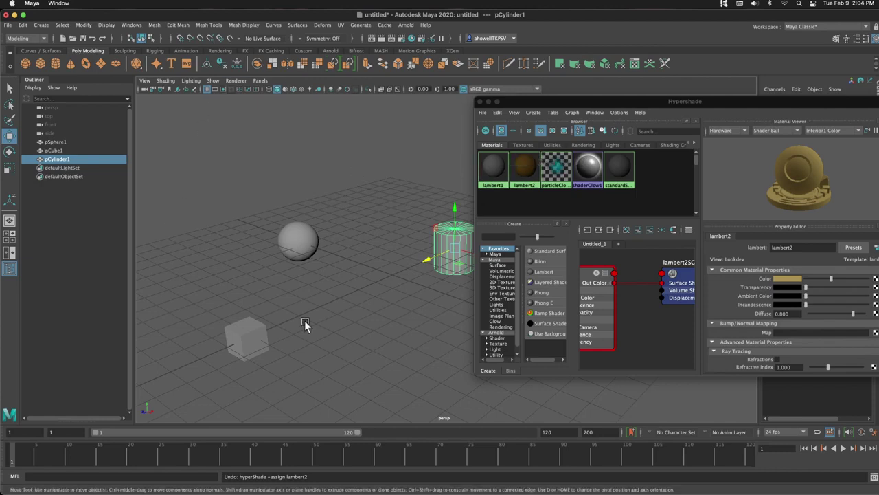
Select the sphere, cube and cylinder together and try assigning the gold lambert2 material to all three at once
left_click(304, 237)
left_click(271, 338, "shift")
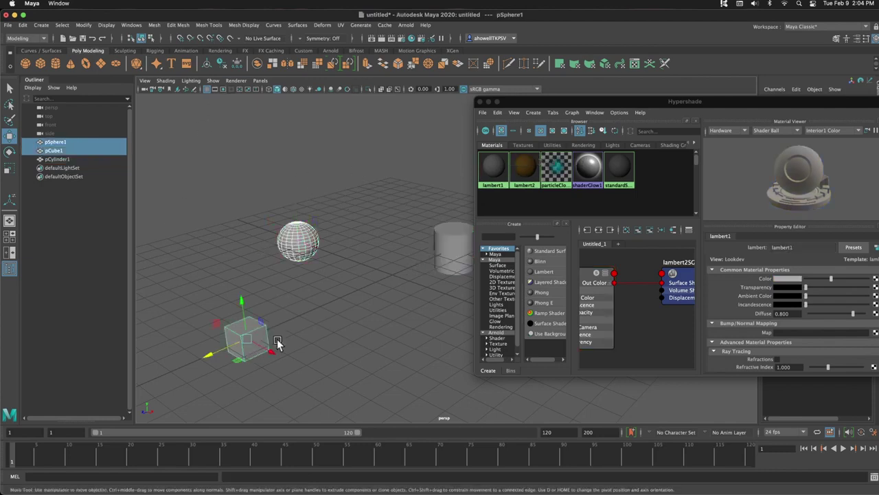
left_click(451, 237, "shift")
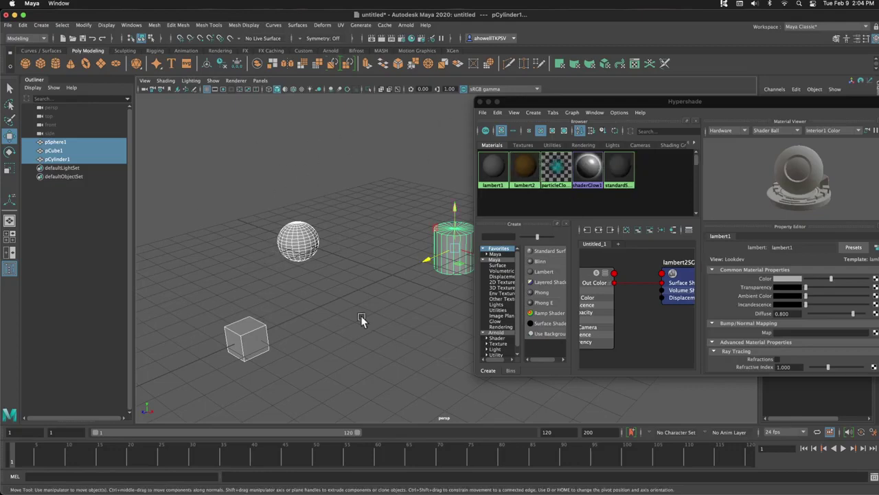
right_click(527, 170)
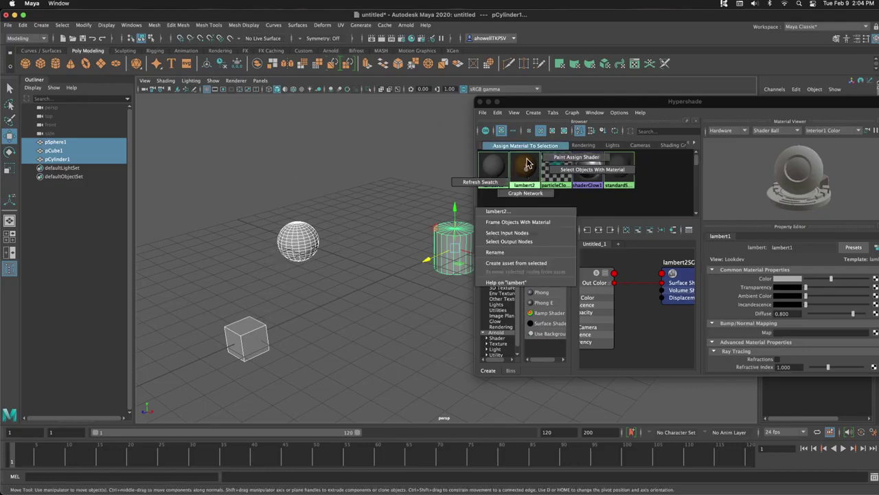
left_click(527, 147)
left_click(359, 191)
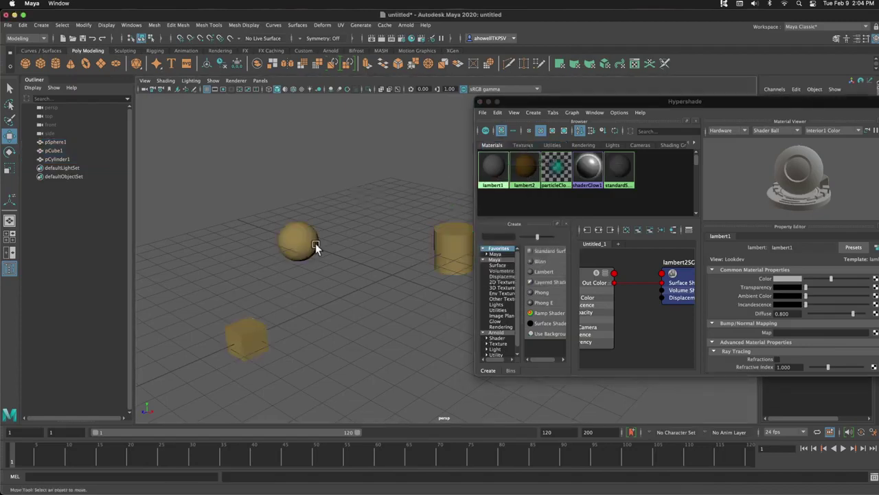
key("ctrl+z")
key("ctrl+z")
Apply the gold lambert2 material to the sphere only
left_click(339, 211)
left_click_drag(524, 170, 299, 241)
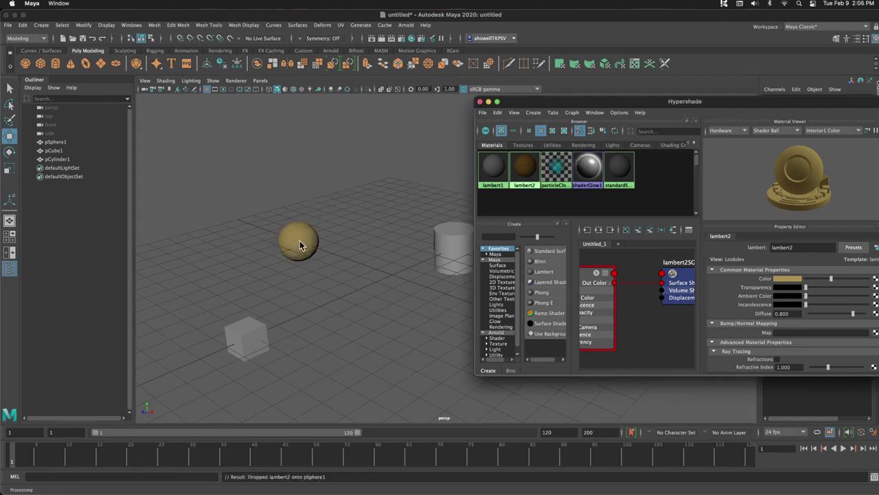
Create a new muted green Lambert material, about HSV 120, 0.628, 0.471, and assign it to the cylinder
middle_click_drag(385, 290, 323, 290, "alt")
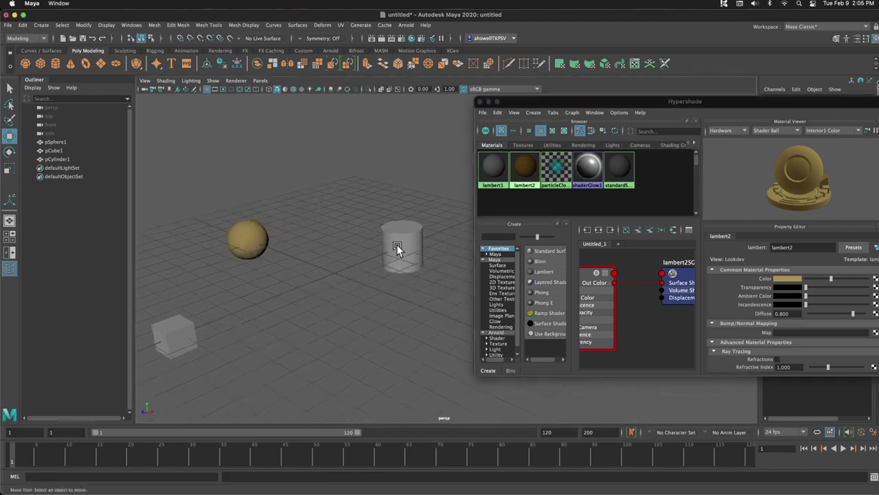
left_click(545, 272)
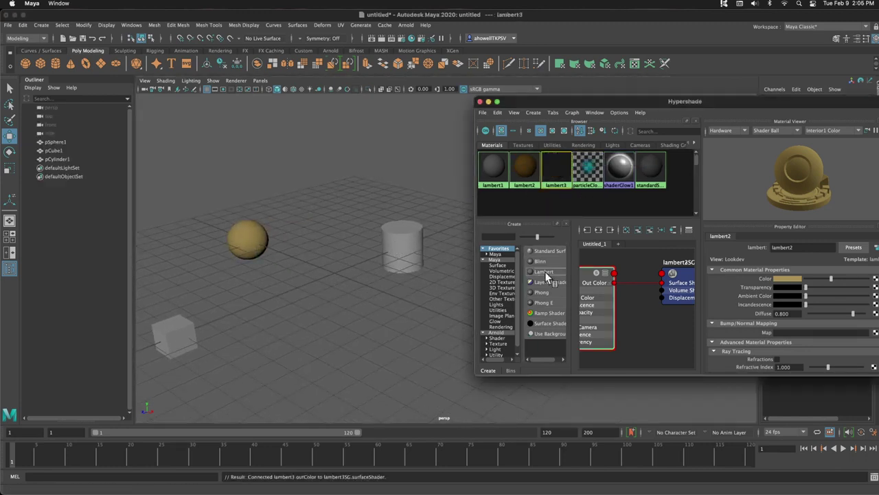
left_click(797, 279)
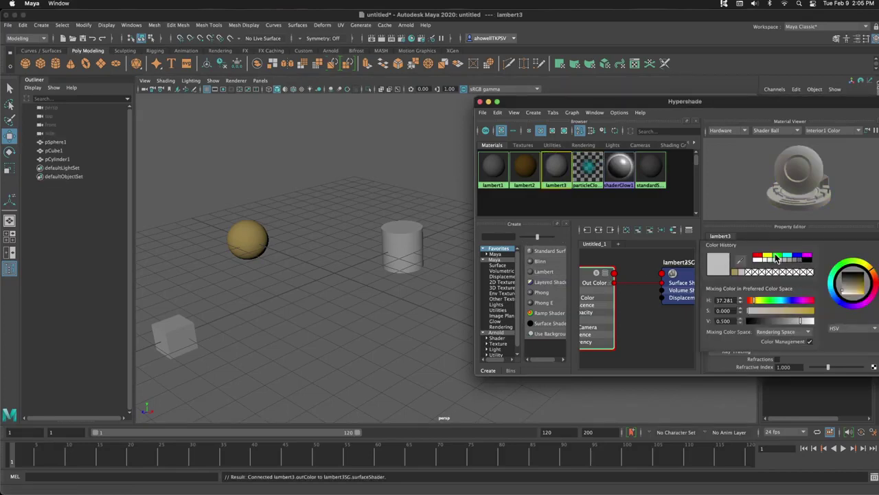
left_click(779, 257)
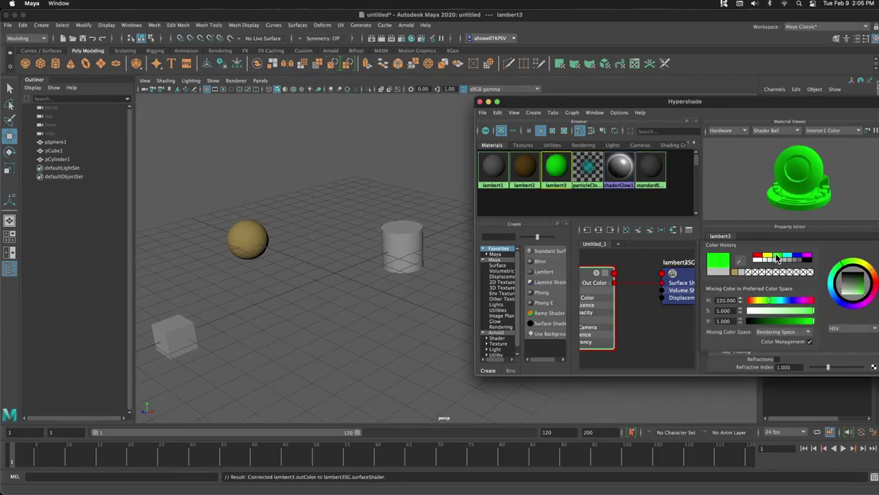
left_click_drag(869, 301, 856, 294)
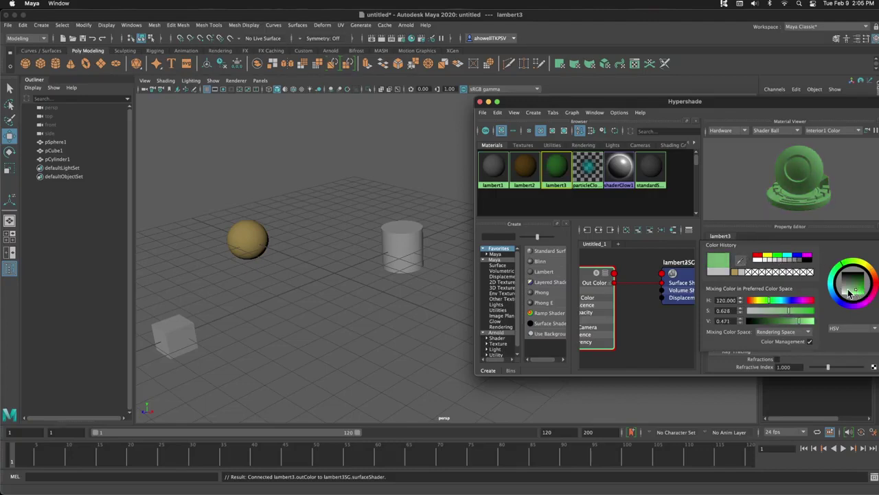
middle_click_drag(542, 164, 408, 252)
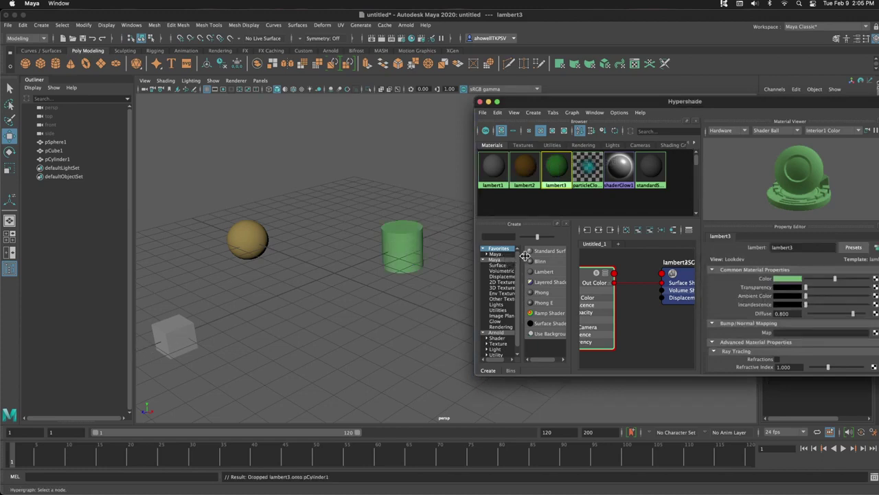
Create another Lambert material in blue, with a hue of about 235.9, and assign it to the cube
left_click(544, 272)
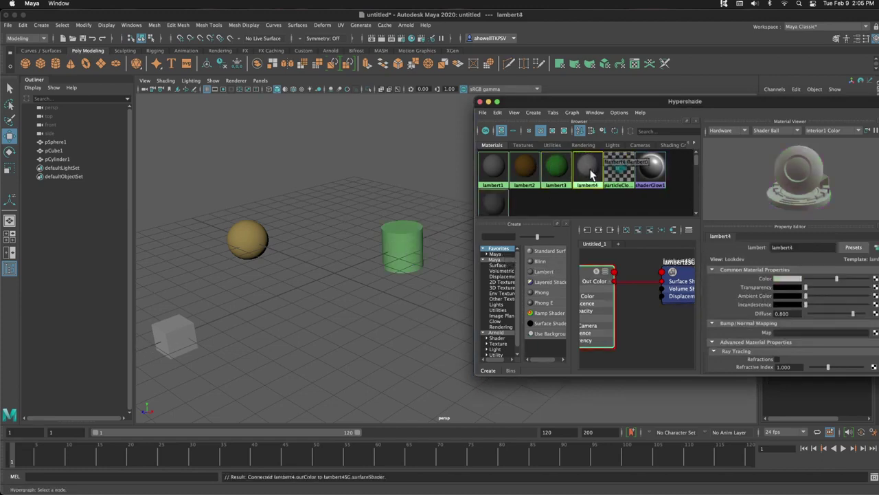
left_click(789, 280)
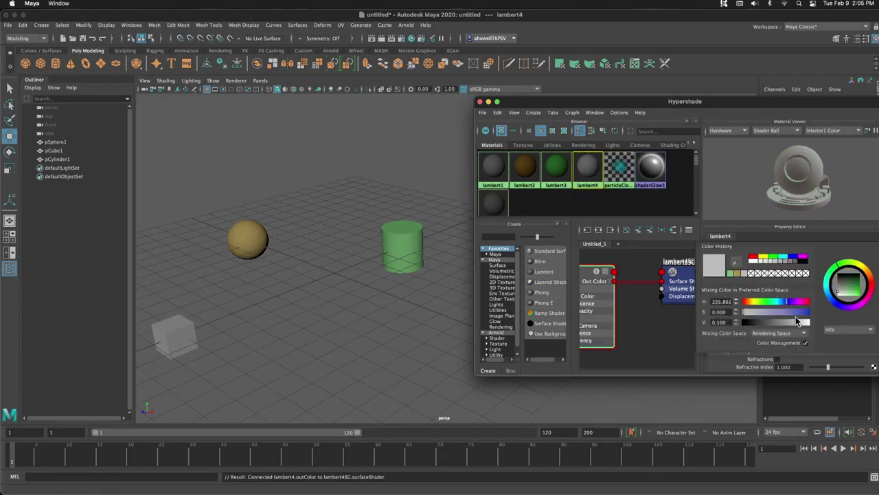
left_click(794, 312)
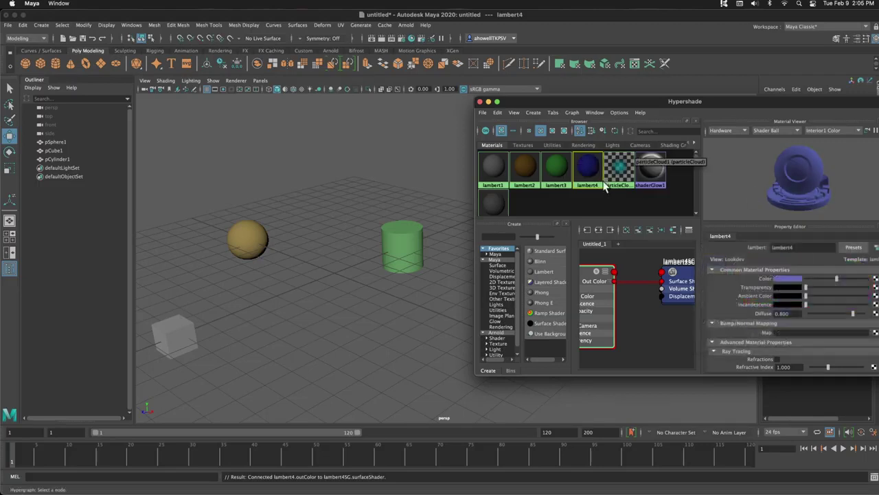
middle_click_drag(587, 168, 190, 343)
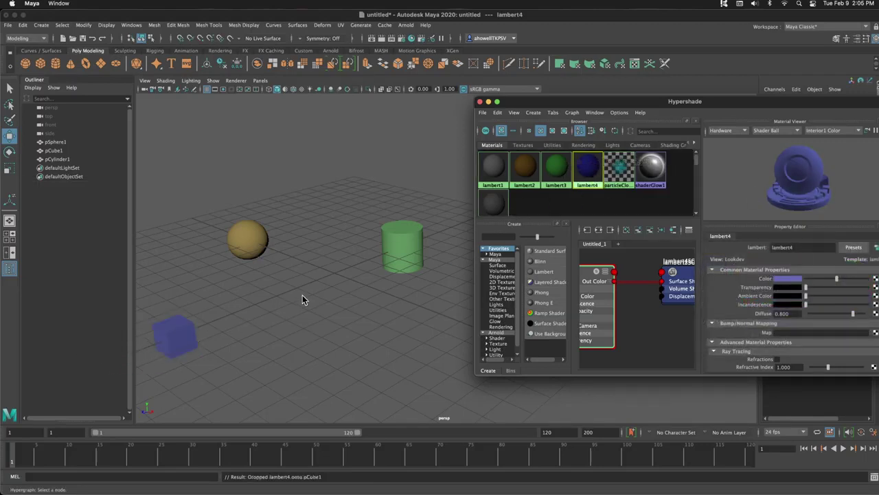